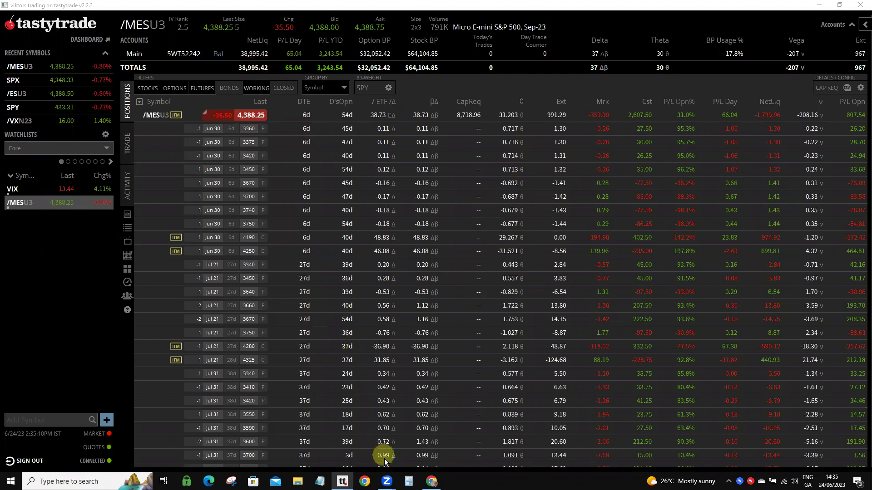
Bring up the journal's Performance sheet and review Net Liq YTD 11.27% against SPY's 13.30%
left_click(432, 481)
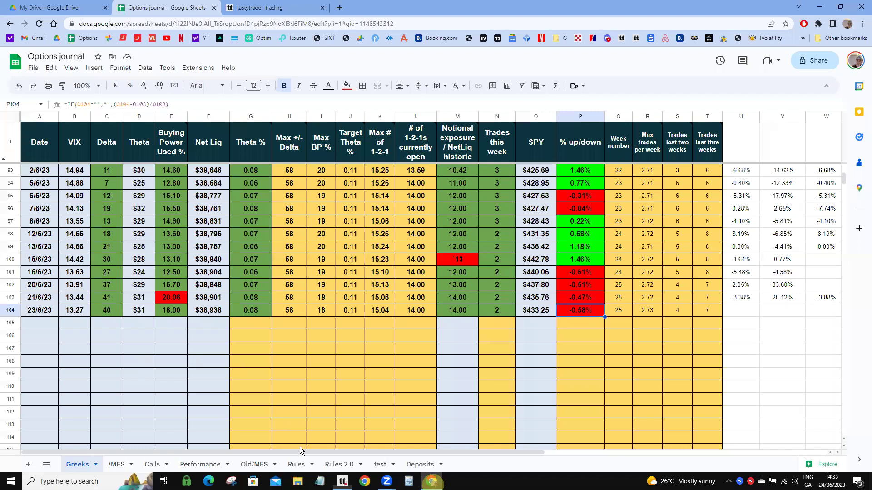
left_click(210, 466)
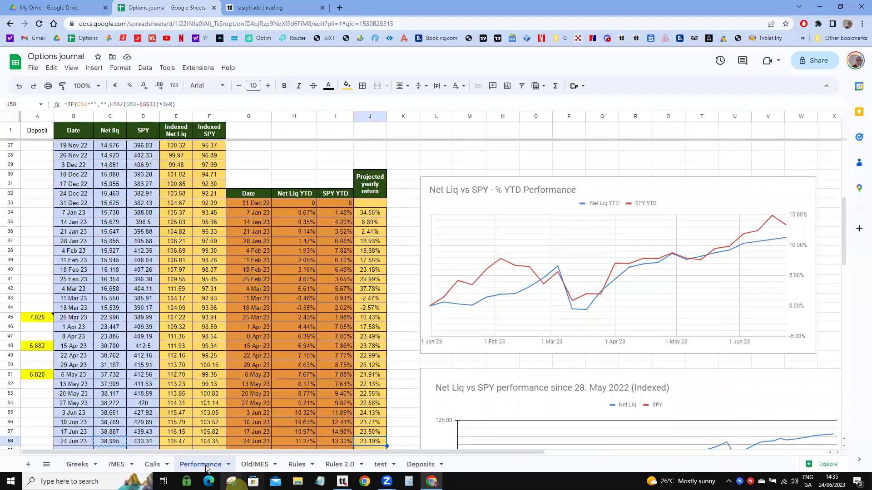
scroll(159, 363, "down", 3)
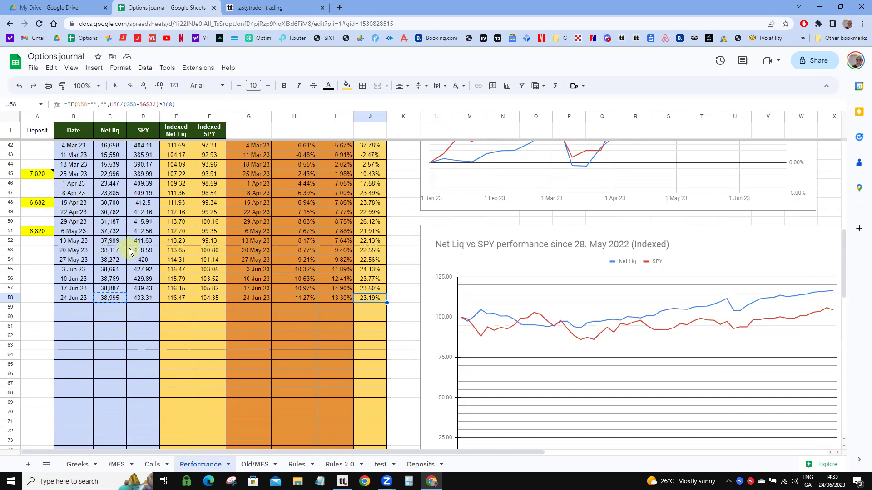
scroll(121, 268, "up", 5)
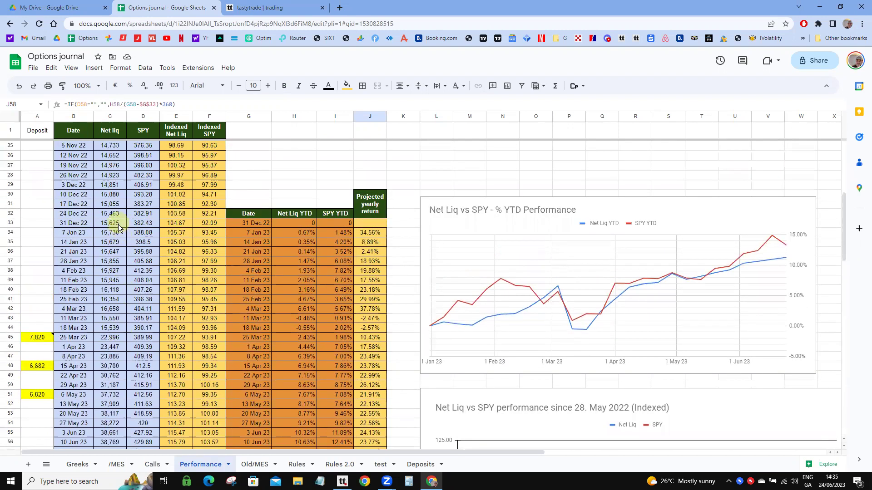
scroll(119, 227, "down", 3)
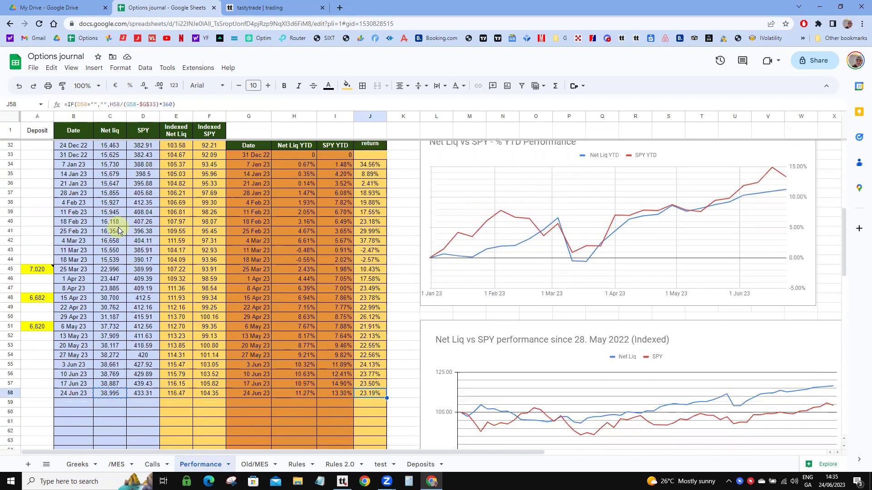
scroll(119, 231, "down", 1)
mouse_move(38, 255)
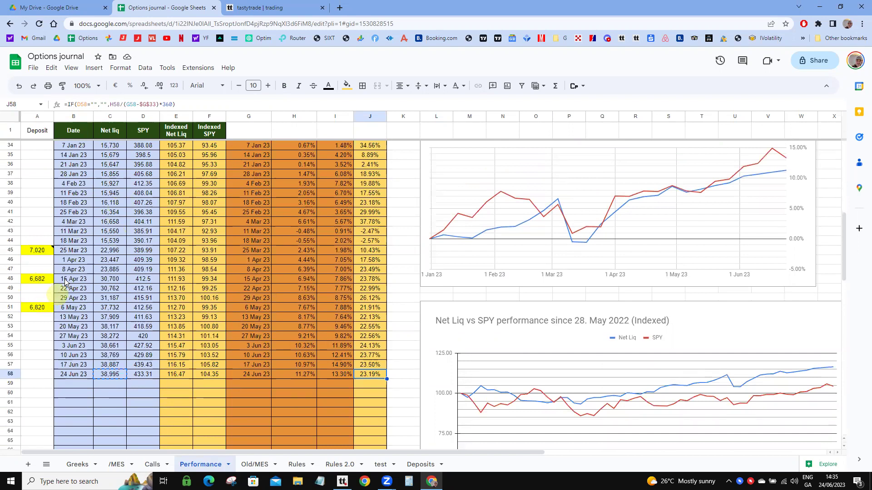
left_click(115, 252)
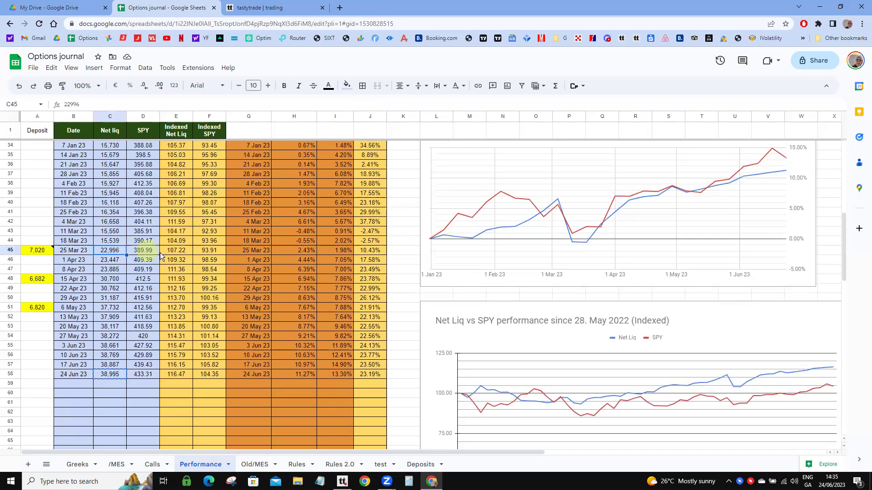
left_click(178, 250)
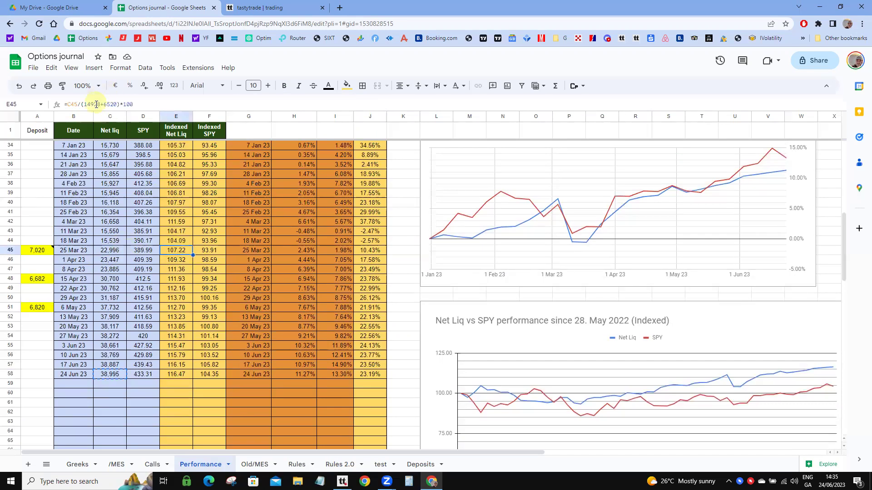
left_click(182, 234)
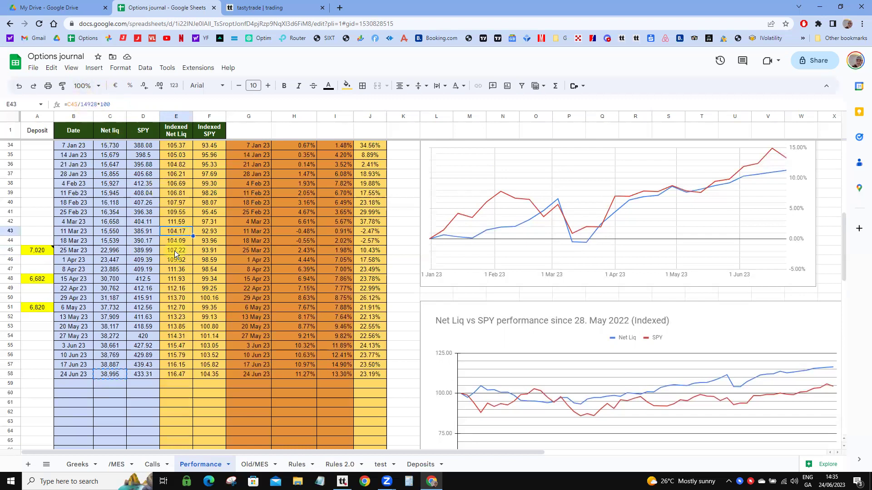
left_click(174, 250)
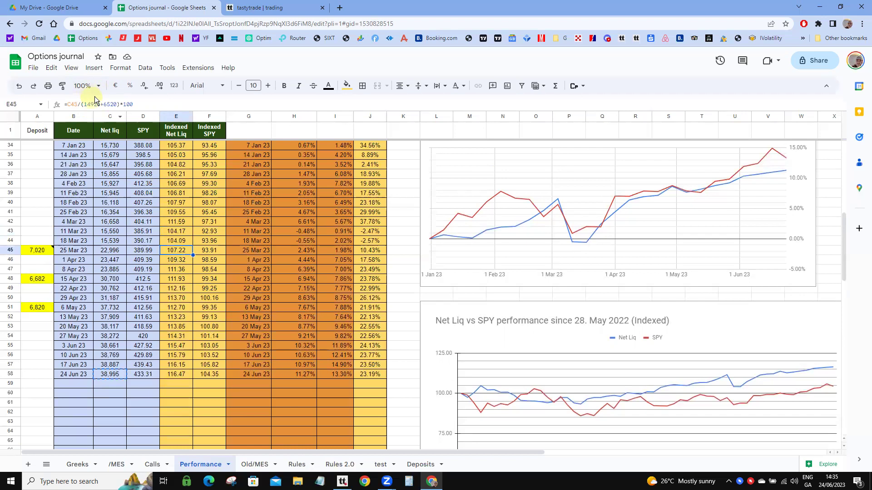
left_click(180, 261)
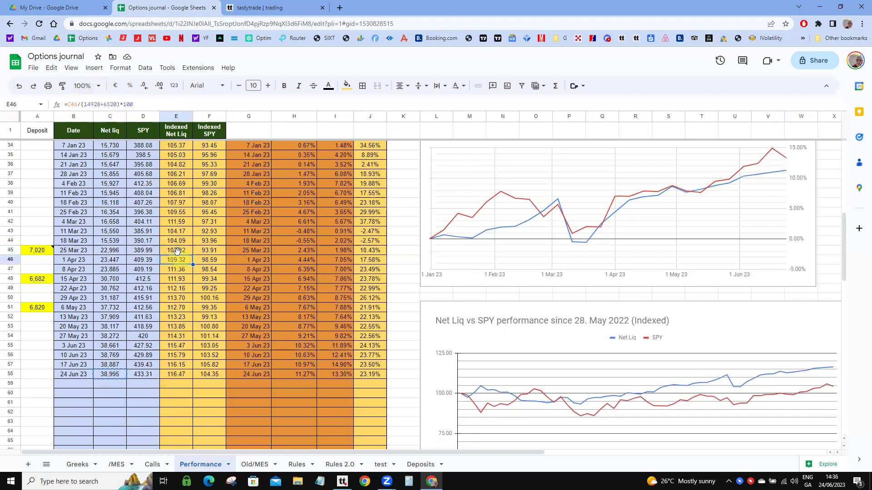
left_click(182, 280)
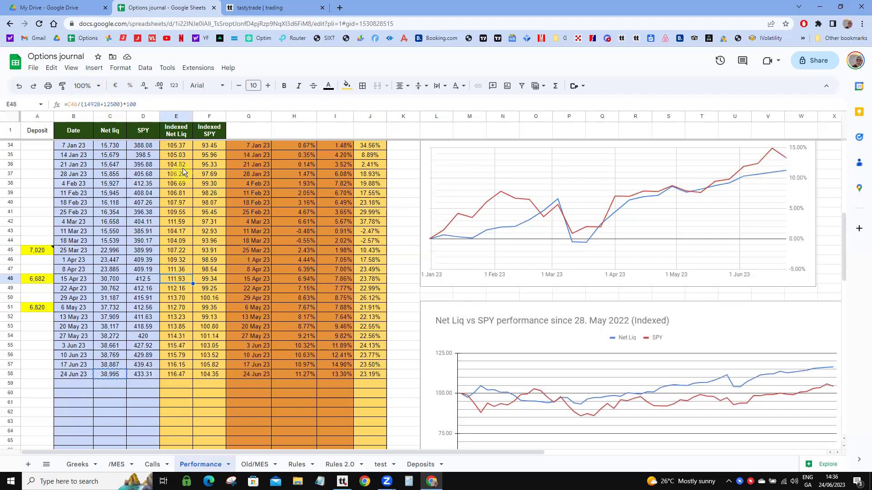
scroll(208, 232, "up", 5)
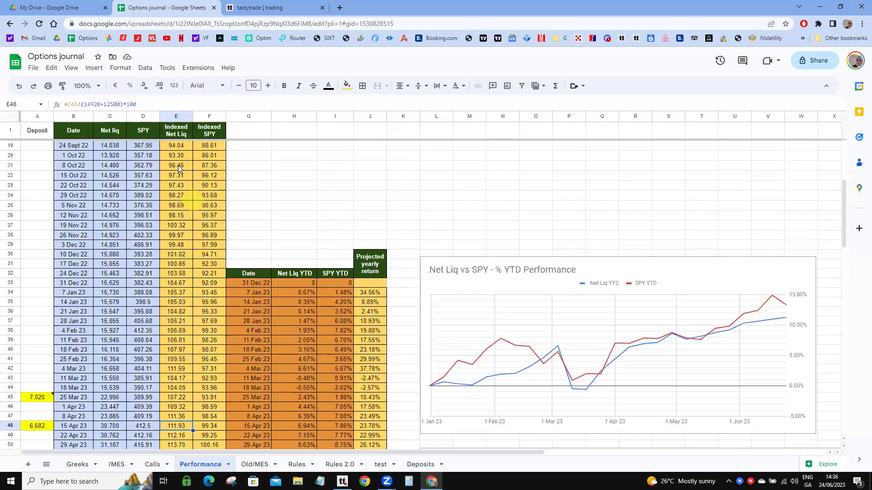
scroll(179, 204, "down", 5)
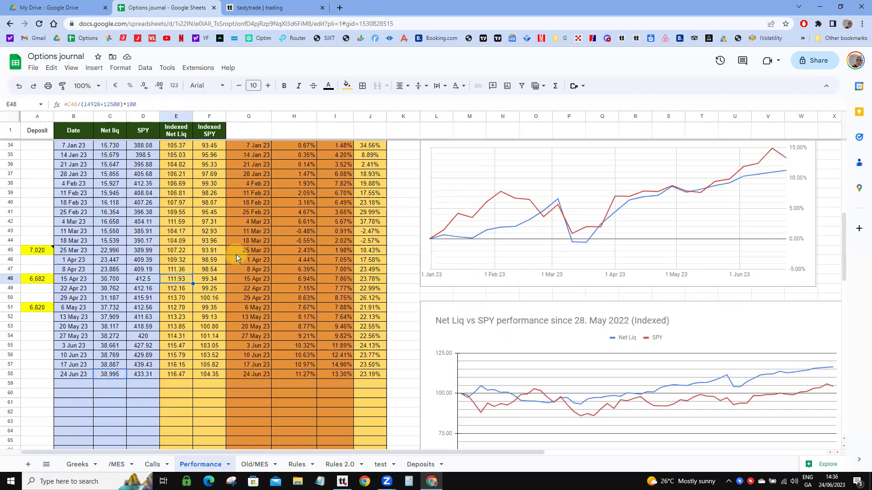
scroll(206, 164, "up", 5)
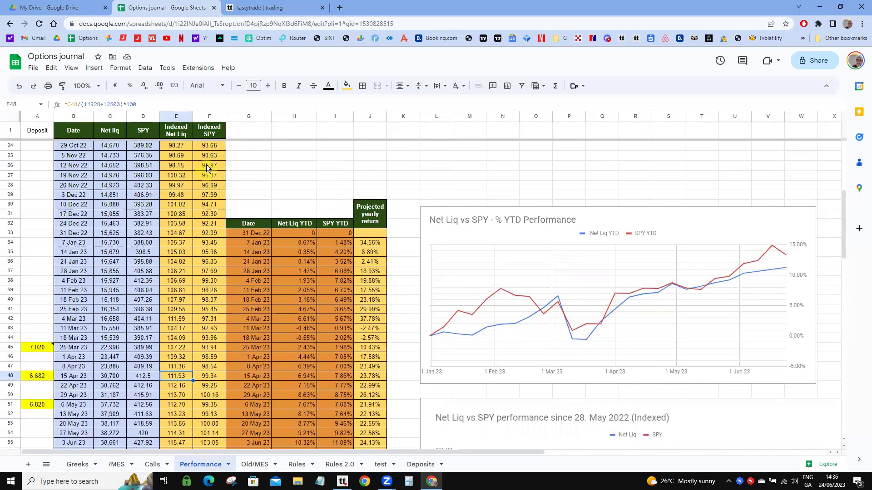
scroll(211, 164, "down", 6)
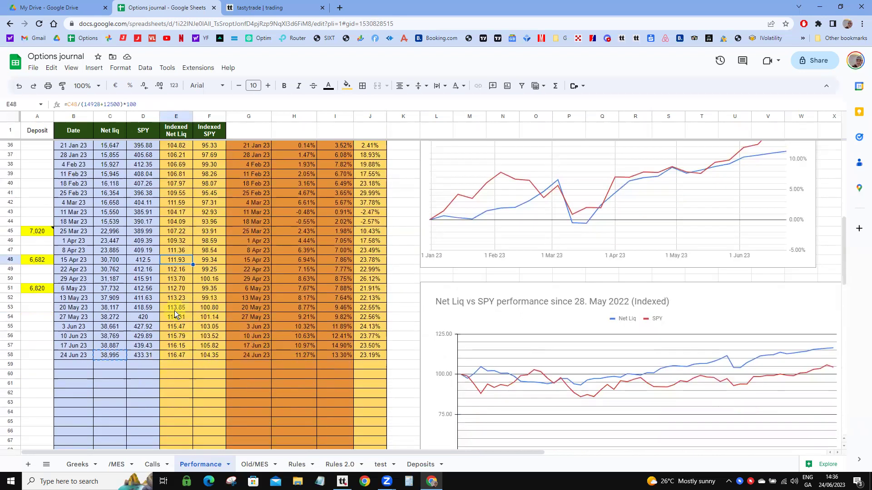
scroll(173, 312, "up", 1)
scroll(167, 309, "up", 2)
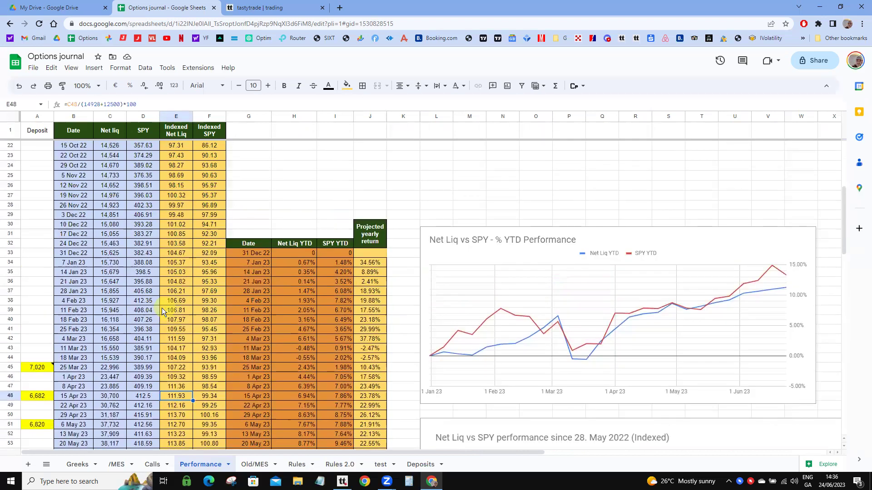
scroll(284, 268, "down", 3)
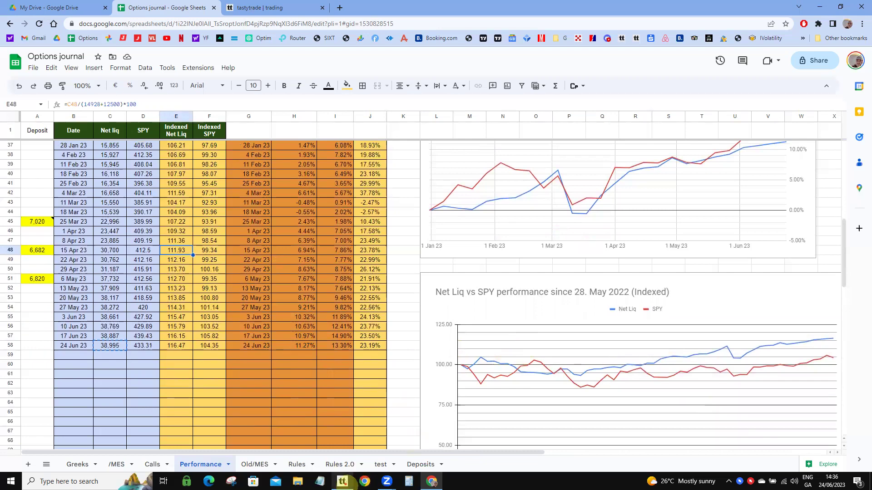
left_click(342, 481)
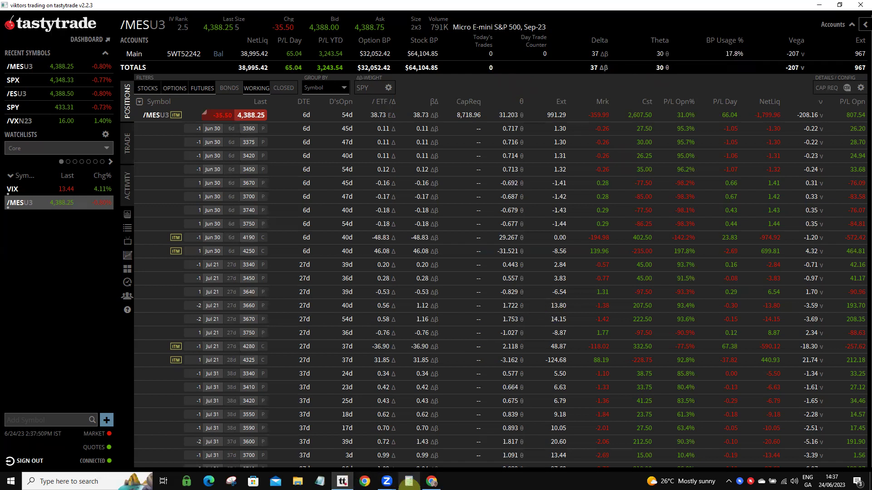
left_click(432, 482)
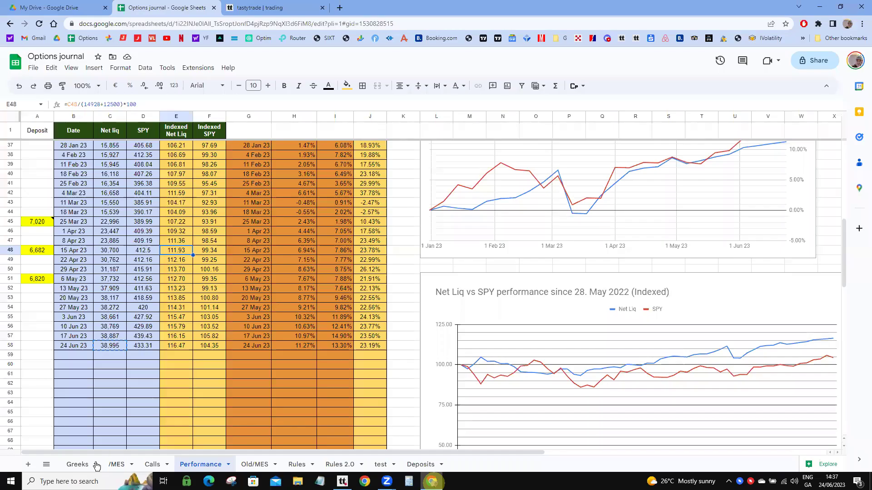
Move from the Greeks sheet to the /MES sheet of PDS and NP trades
left_click(78, 465)
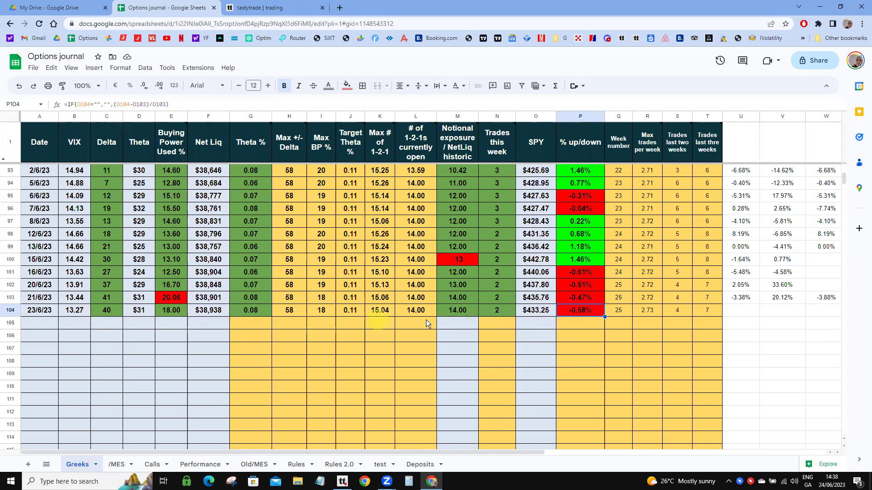
left_click(116, 464)
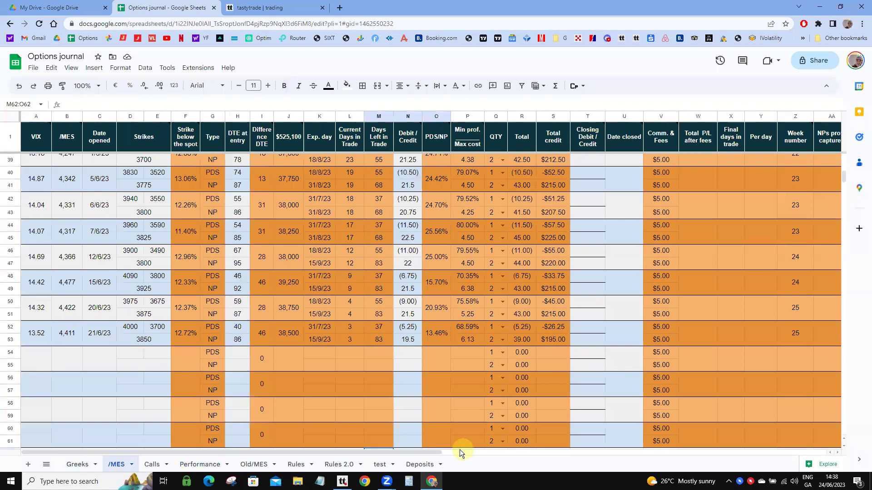
Check the /MES trade count formula in cell AC1, then move on to the Calls sheet
left_click_drag(431, 452, 519, 456)
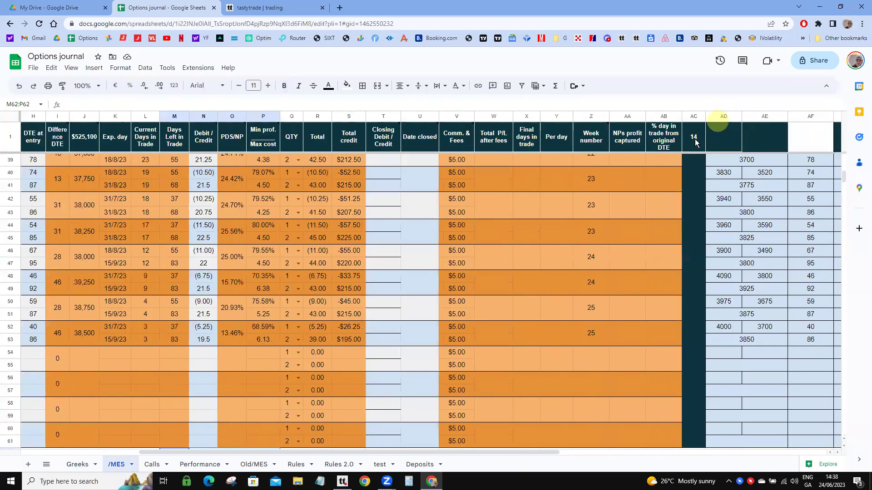
left_click(695, 137)
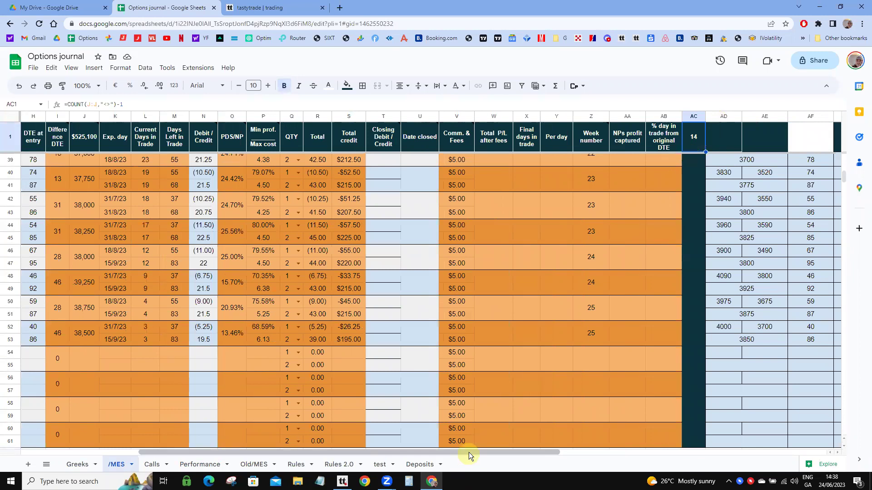
left_click_drag(468, 453, 296, 444)
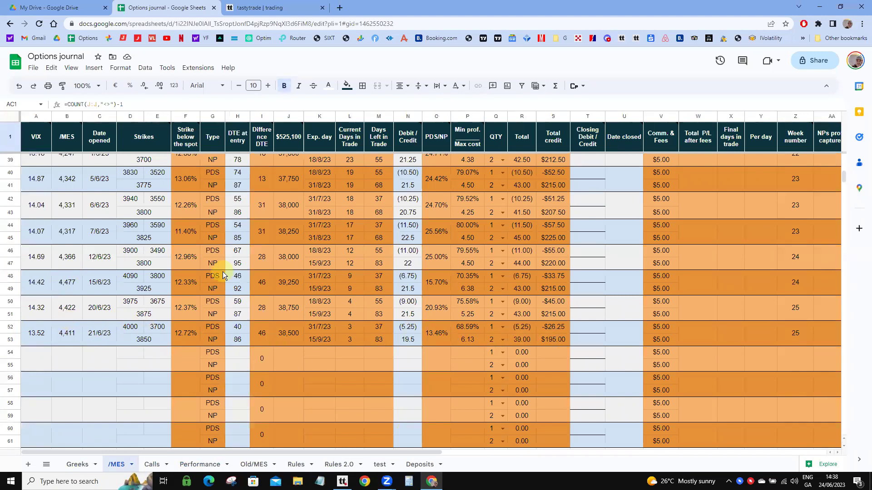
scroll(222, 273, "up", 3)
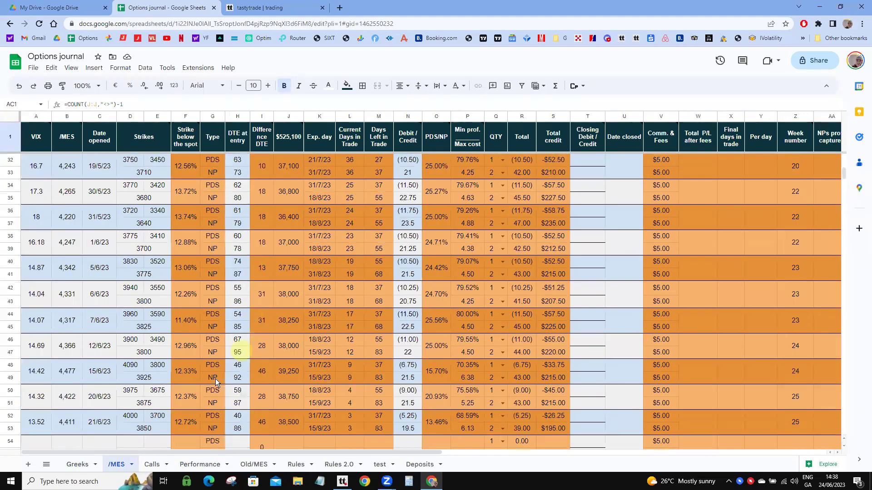
left_click(152, 464)
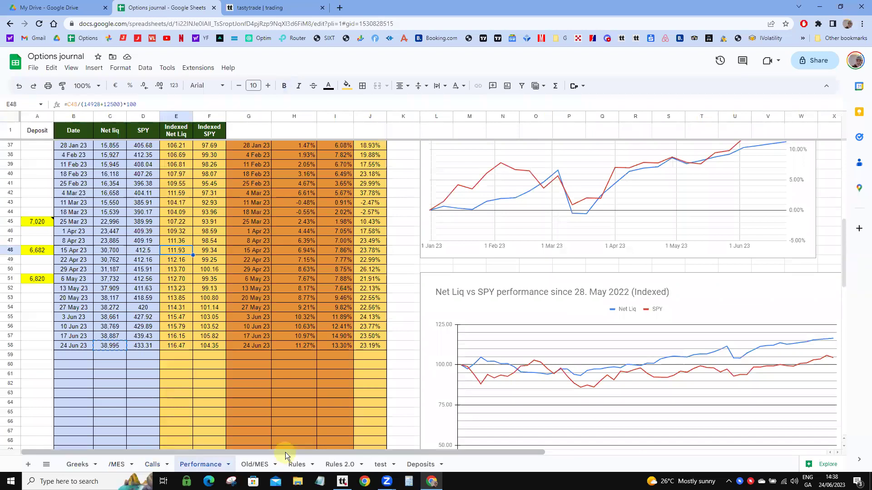
left_click_drag(285, 452, 356, 453)
scroll(631, 238, "up", 3)
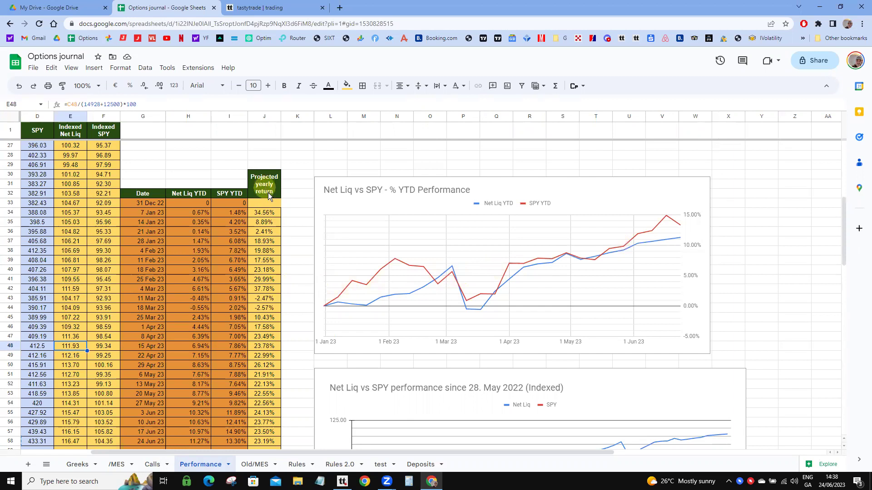
scroll(269, 234, "down", 1)
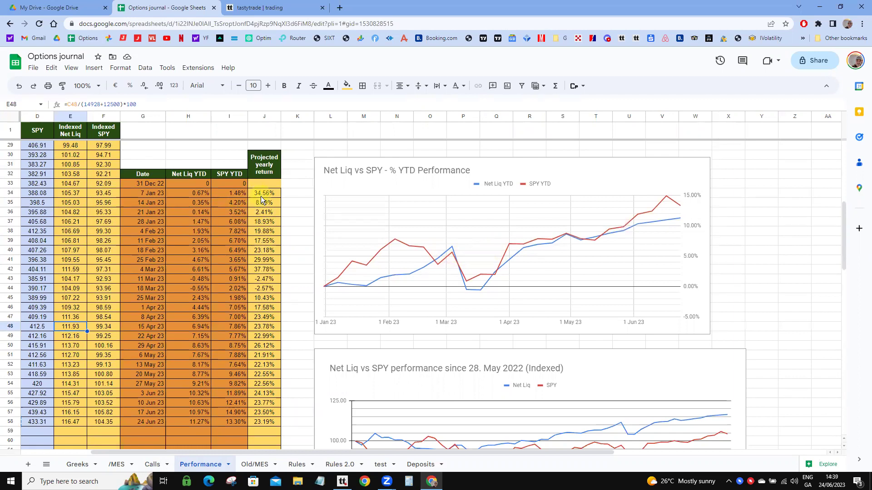
scroll(270, 231, "down", 1)
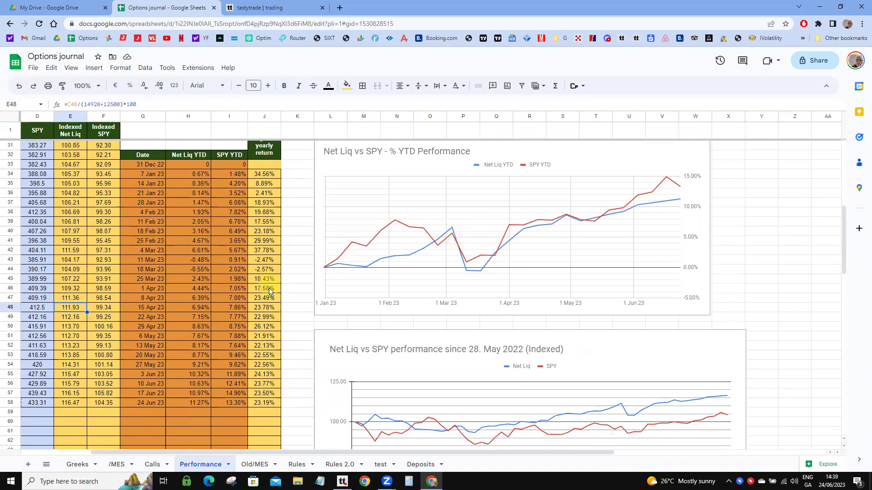
Inspect the 23.19% projected yearly return formula in J58, then switch to tastytrade
left_click(260, 404)
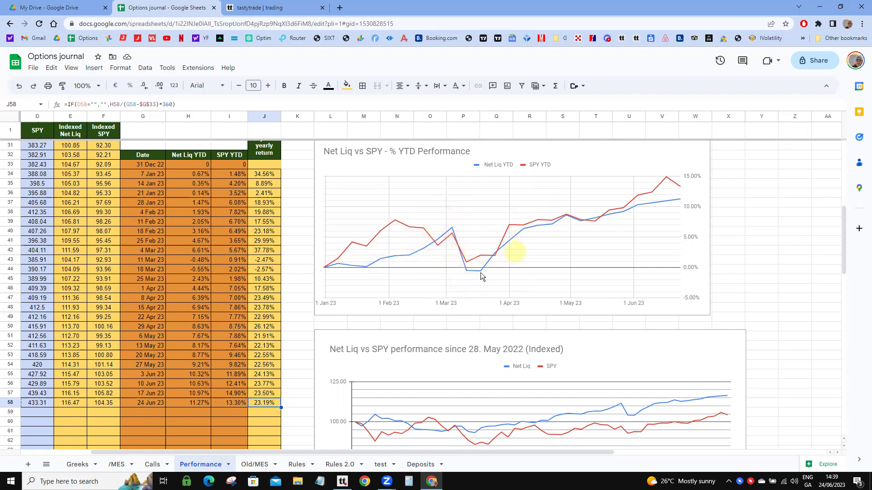
scroll(244, 261, "down", 3)
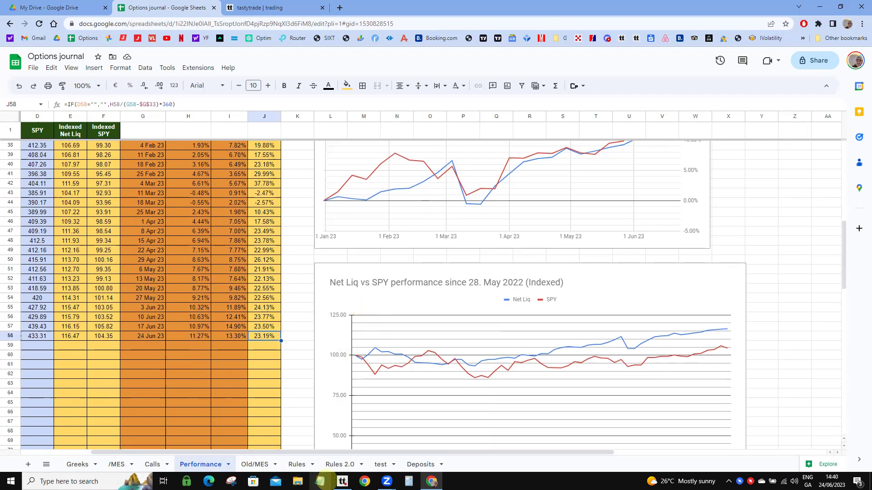
left_click(342, 481)
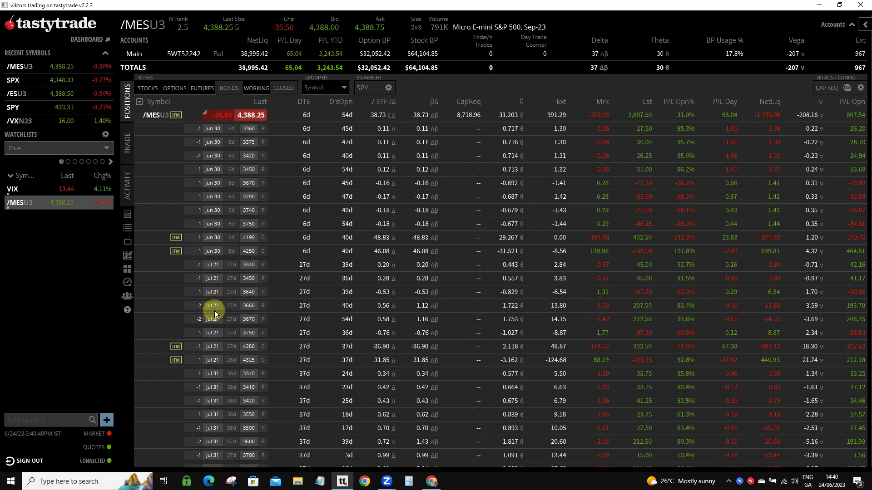
Scroll the /MESU3 positions down to the Aug 18 puts and select the 3640 put
scroll(216, 310, "down", 2)
scroll(221, 309, "down", 3)
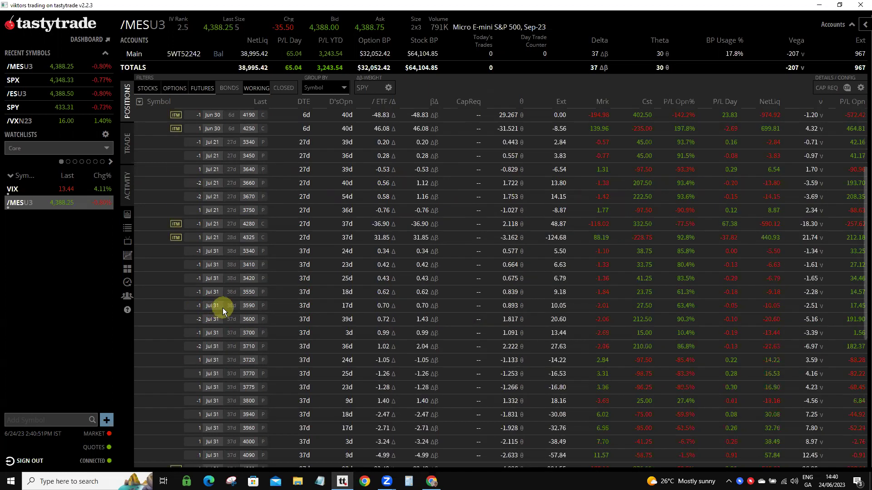
scroll(244, 305, "down", 1)
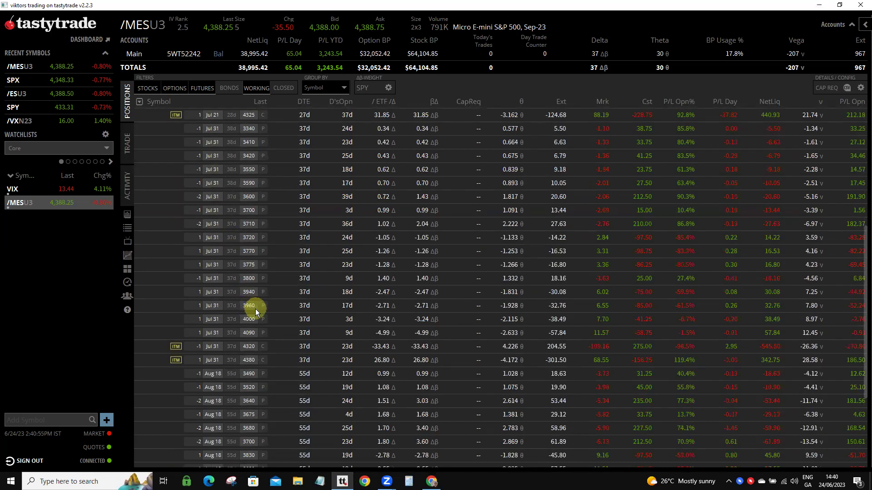
scroll(255, 309, "down", 1)
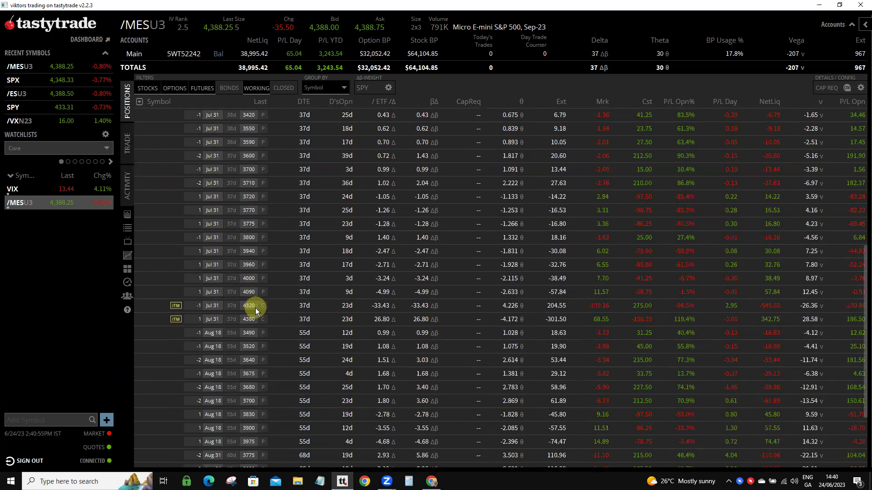
left_click(242, 359)
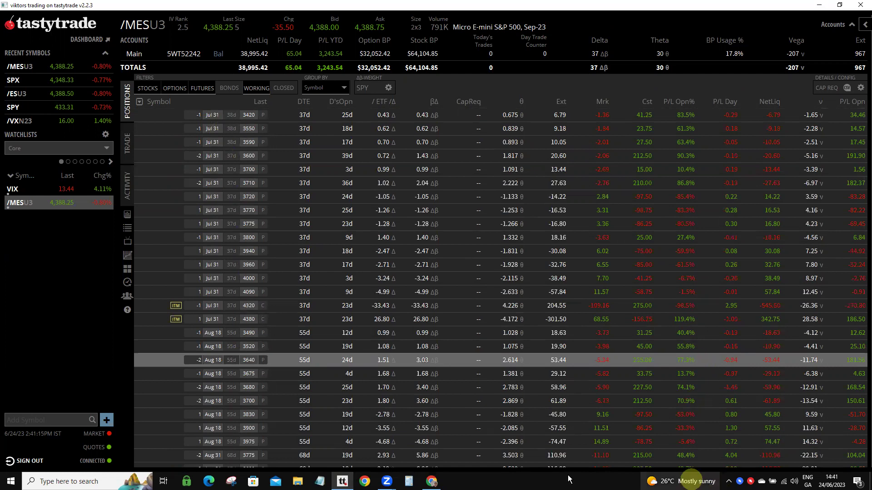
Return to the journal's /MES sheet and check the 21/6/23 credit and the 20/6/23 trade's 21.5 credit
left_click(431, 482)
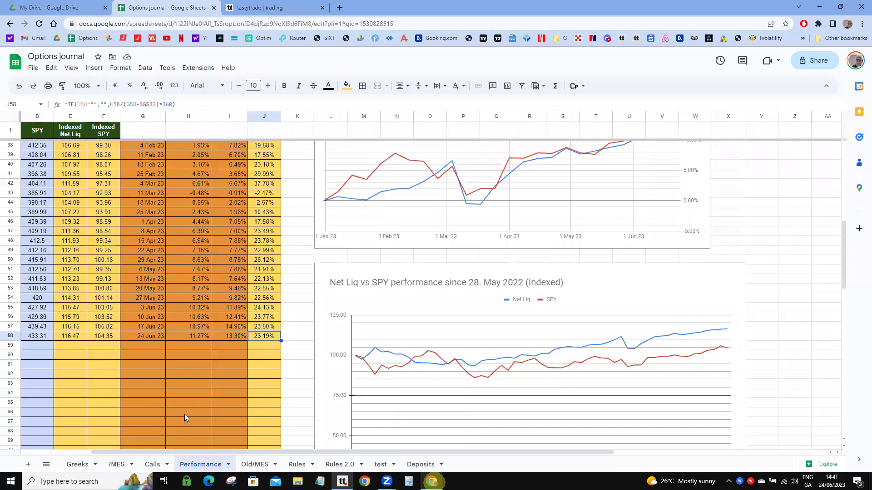
left_click(117, 464)
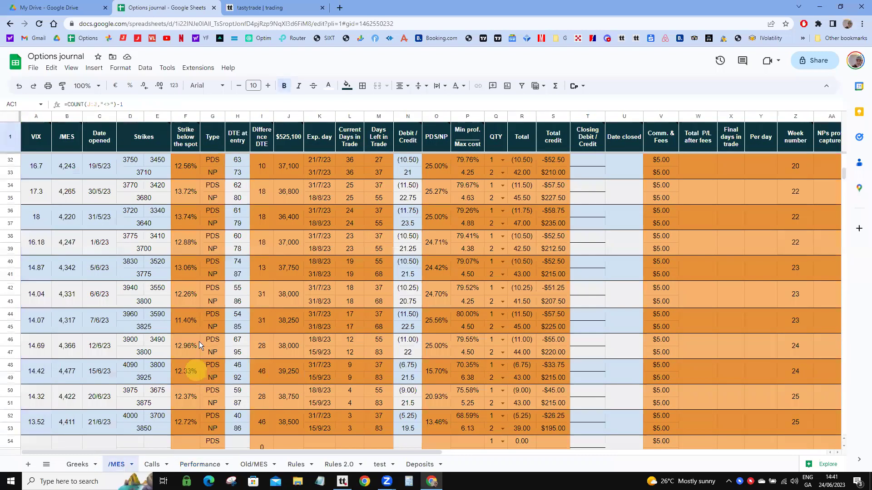
scroll(193, 381, "down", 1)
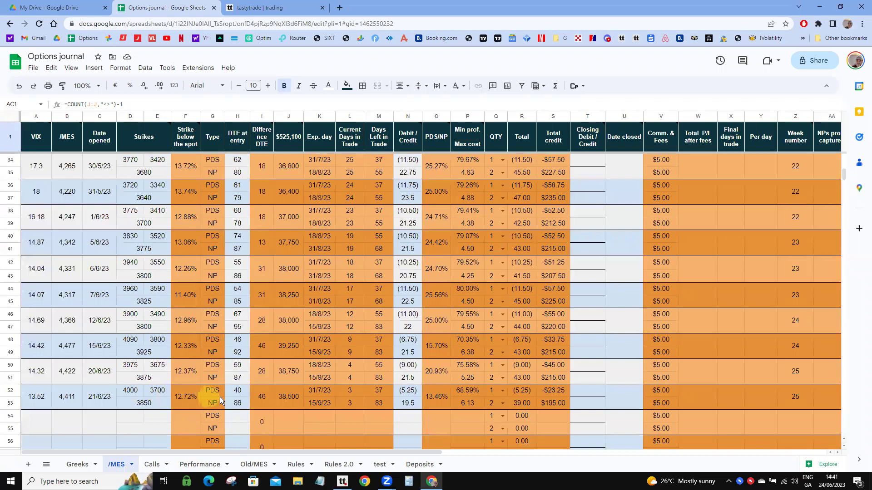
left_click(415, 408)
left_click(411, 382)
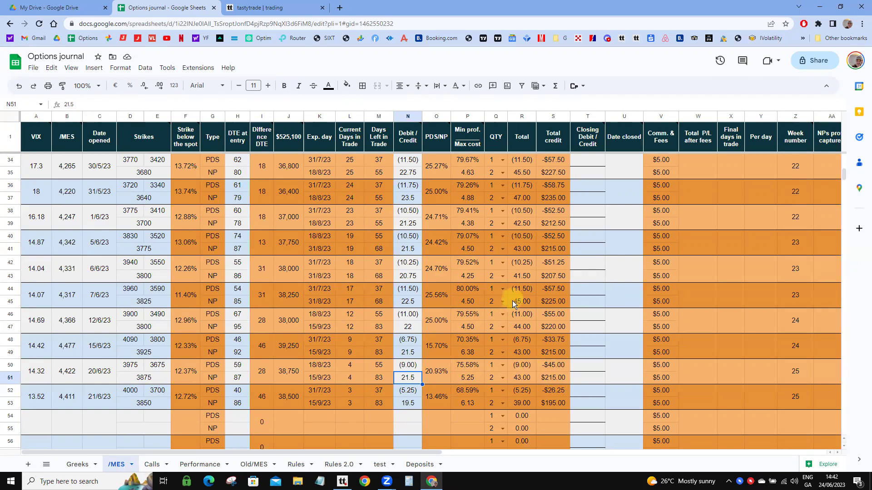
scroll(534, 305, "up", 5)
scroll(543, 309, "up", 5)
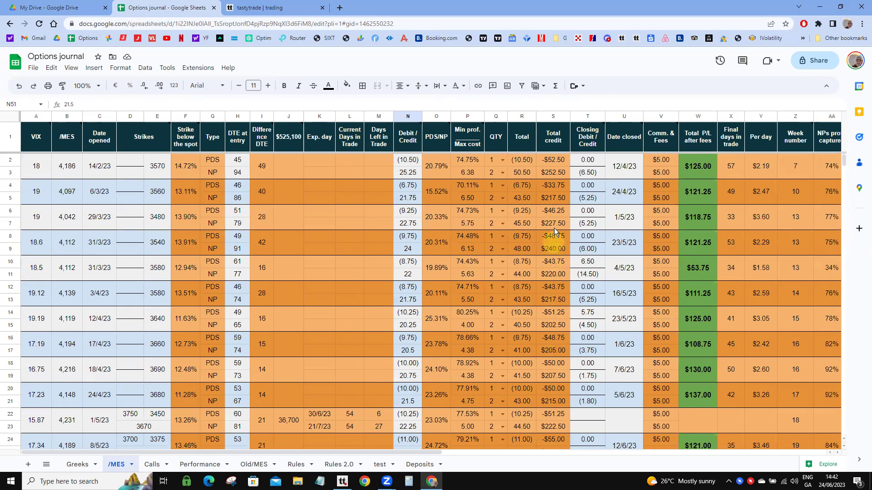
left_click(553, 198)
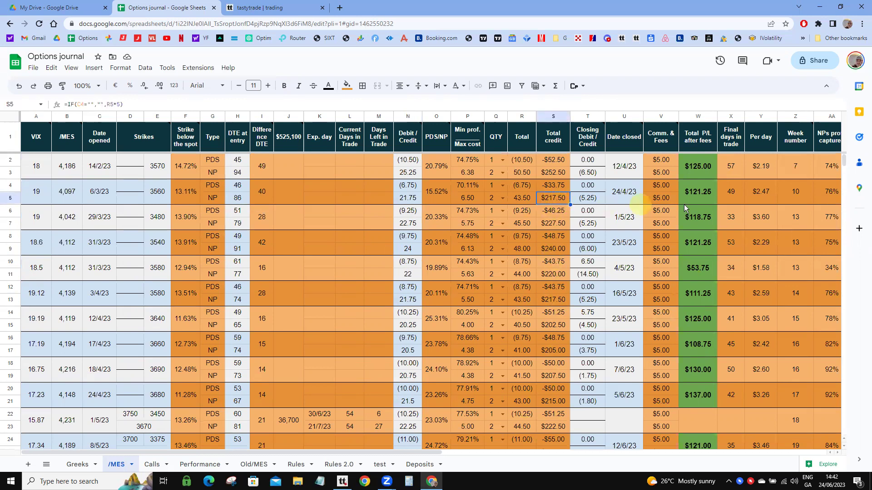
left_click(552, 247)
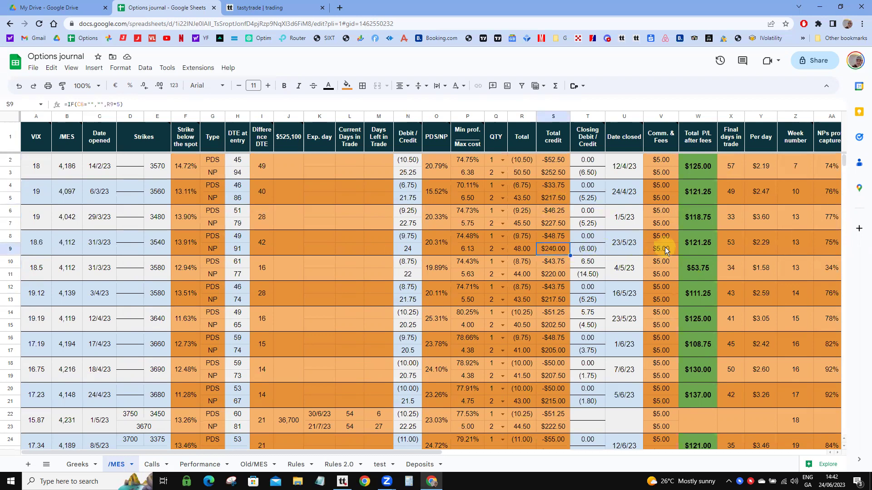
left_click(697, 248)
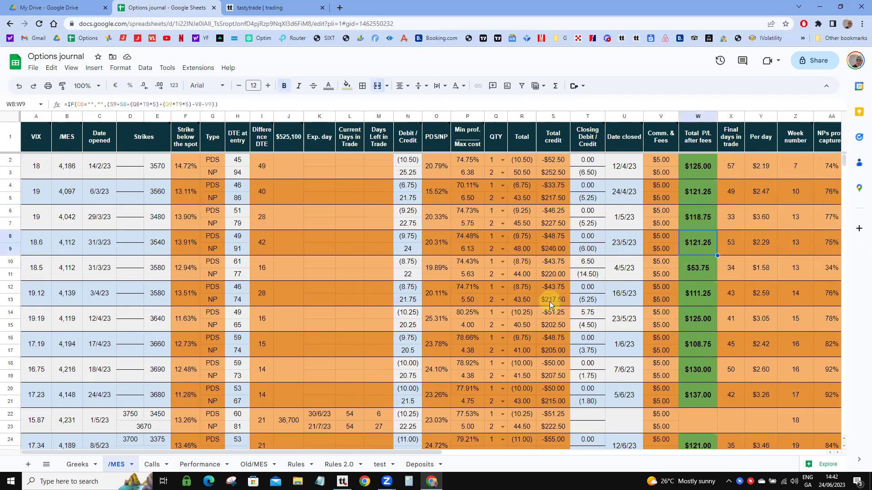
left_click(685, 299)
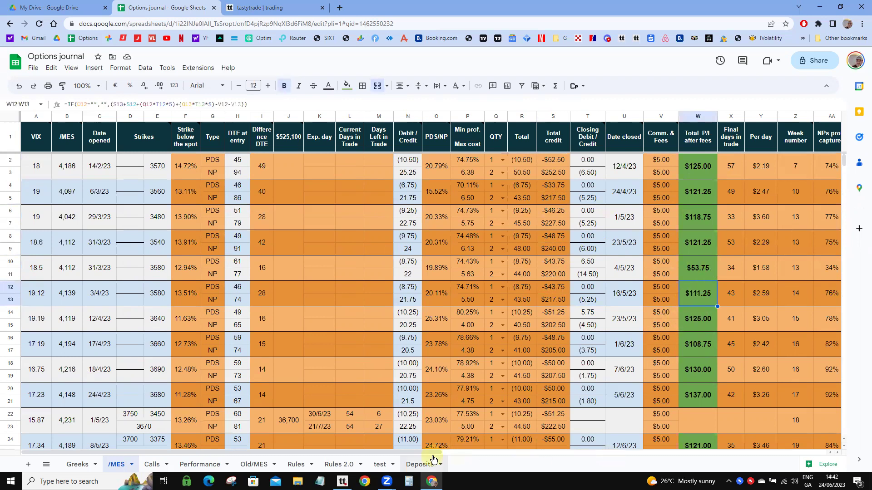
left_click_drag(451, 453, 522, 459)
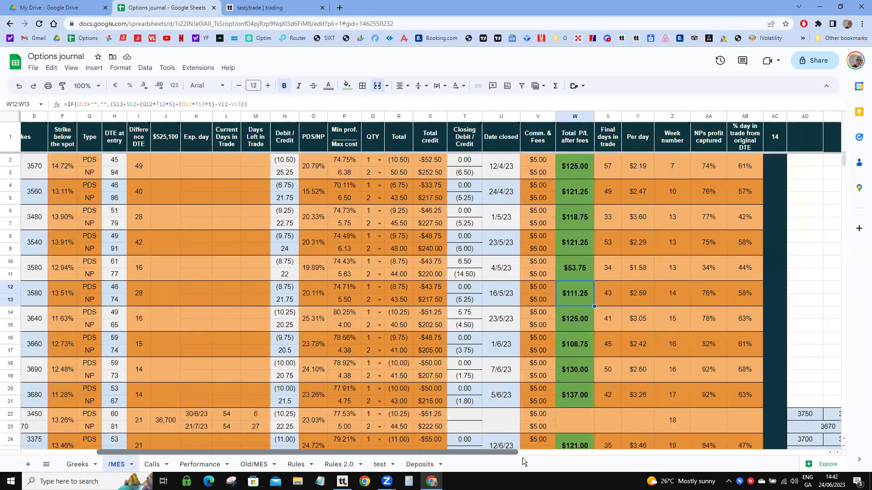
scroll(654, 218, "right", 1)
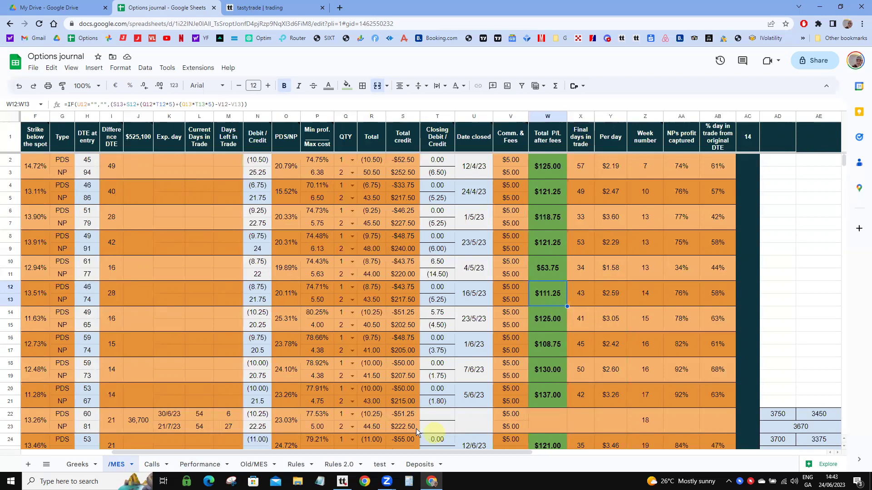
scroll(440, 440, "down", 2)
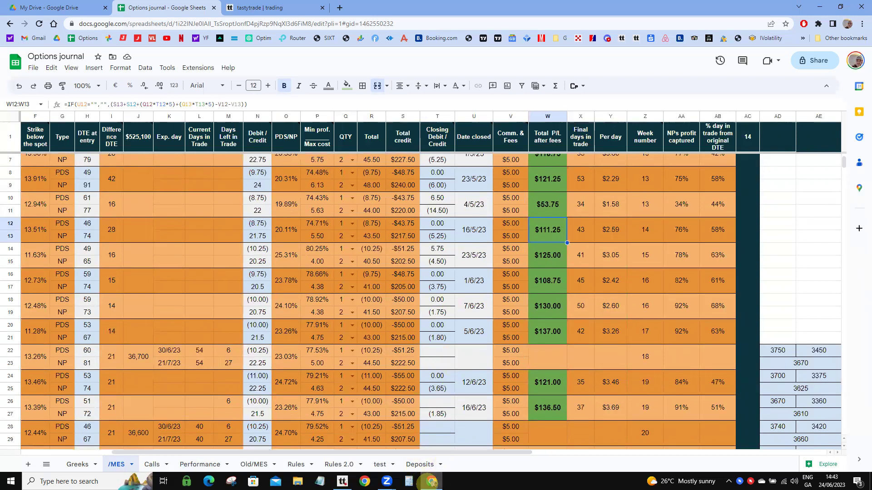